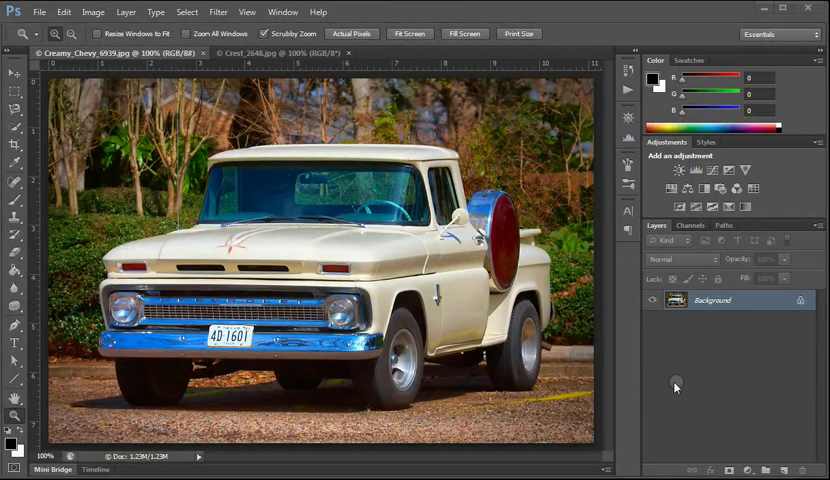
Select all of the Creamy_Chevy truck photo and paste it into the Crest_2648 wave document.
left_click(257, 53)
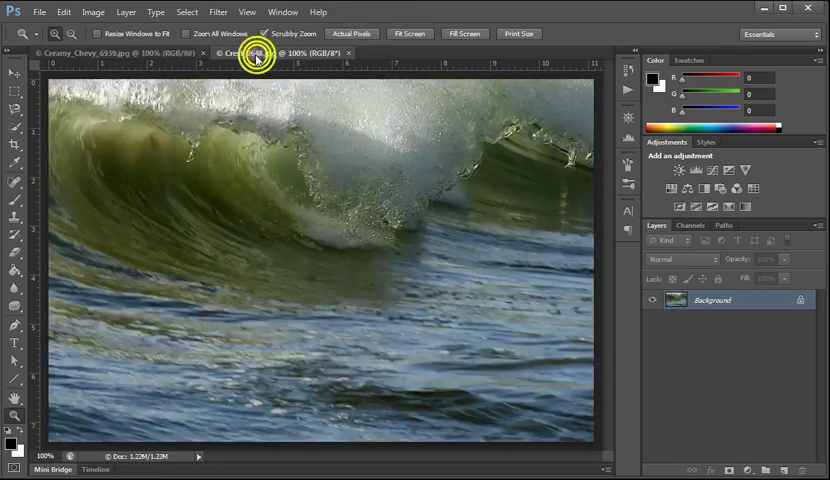
left_click(138, 55)
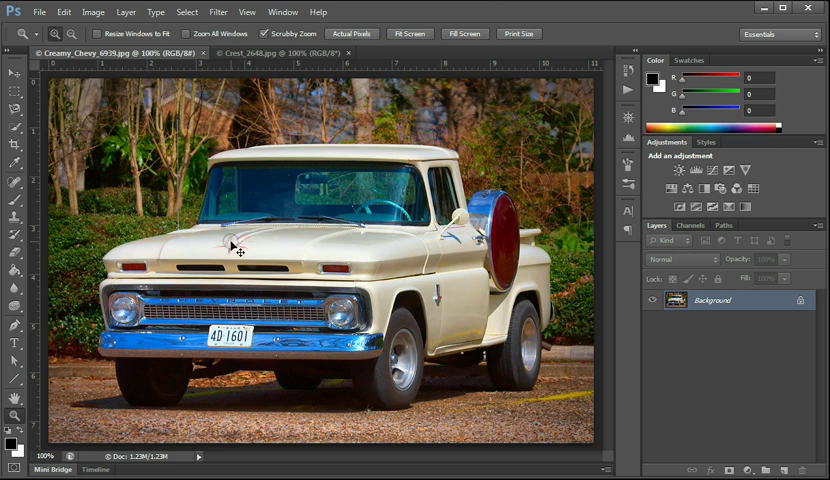
key("ctrl+a")
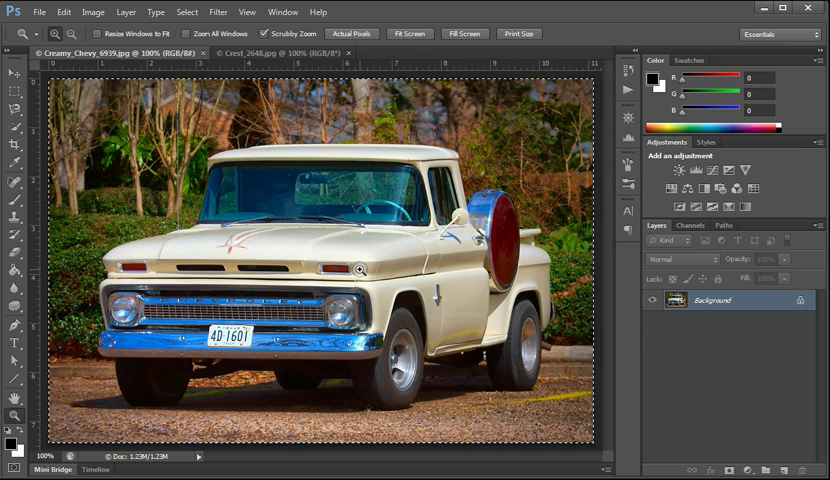
left_click(297, 53)
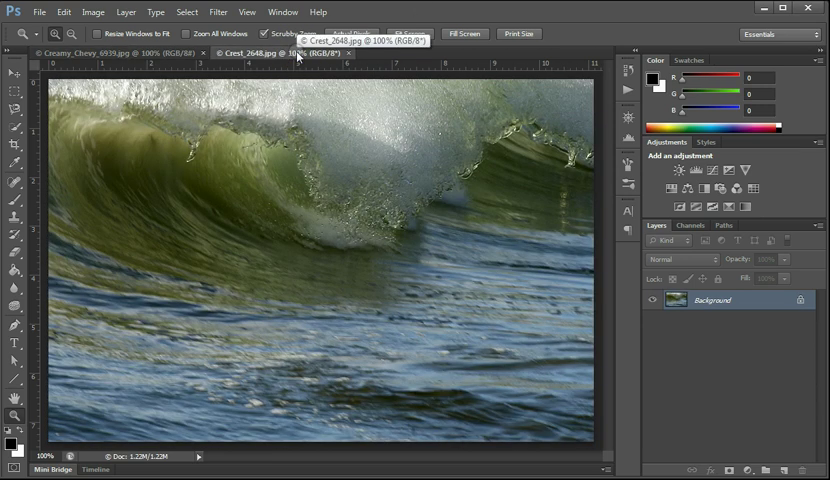
key("ctrl+v")
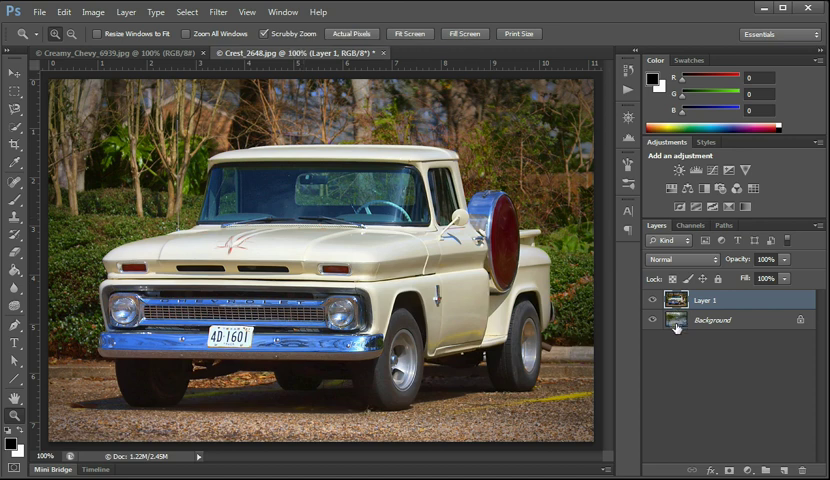
Hide Layer 1 to view the wave Background, then make the truck layer visible again.
left_click(652, 300)
left_click(652, 300)
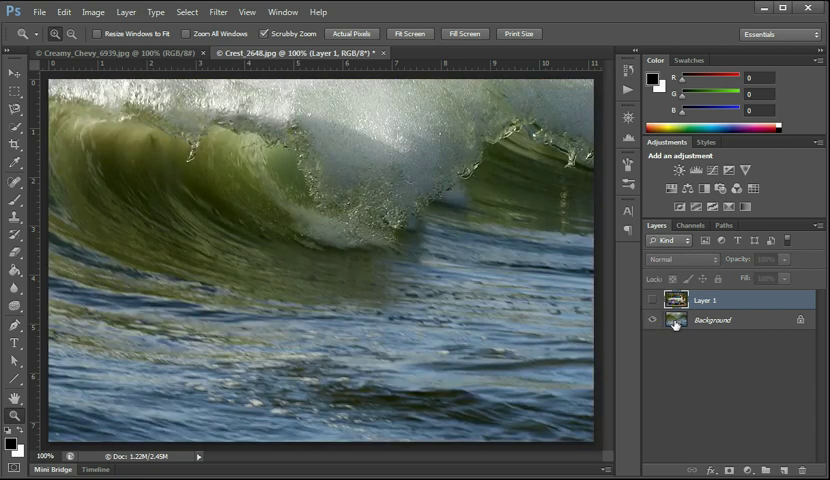
left_click(676, 320)
left_click(700, 300)
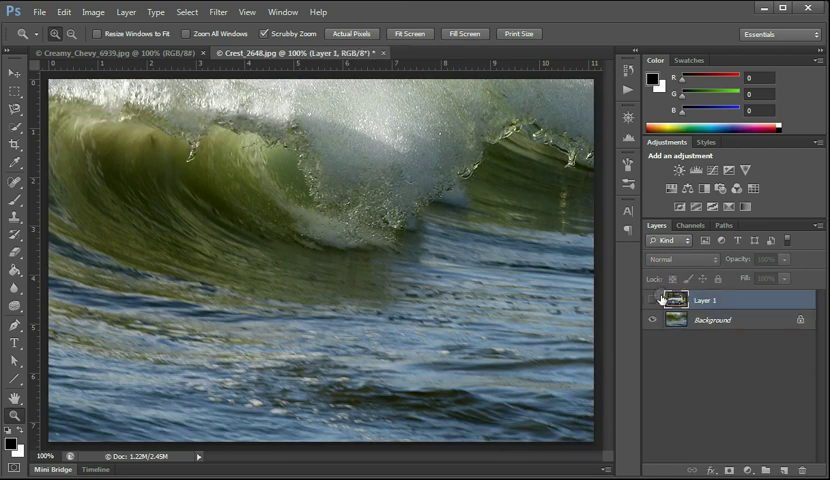
left_click(654, 300)
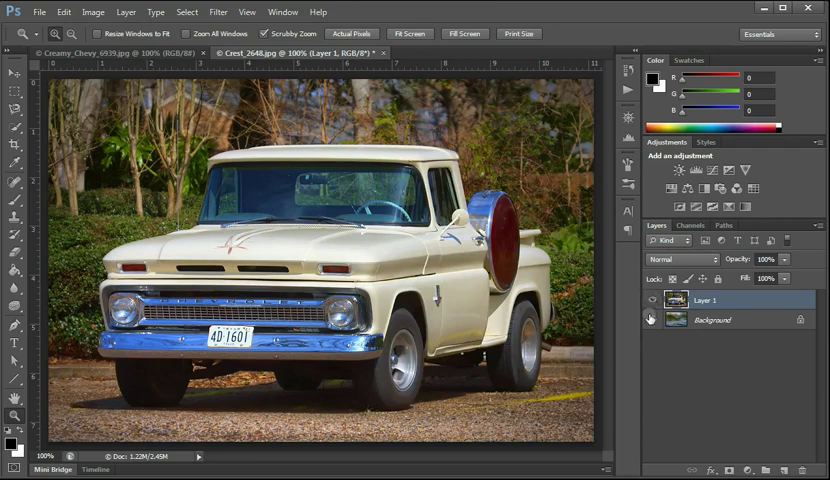